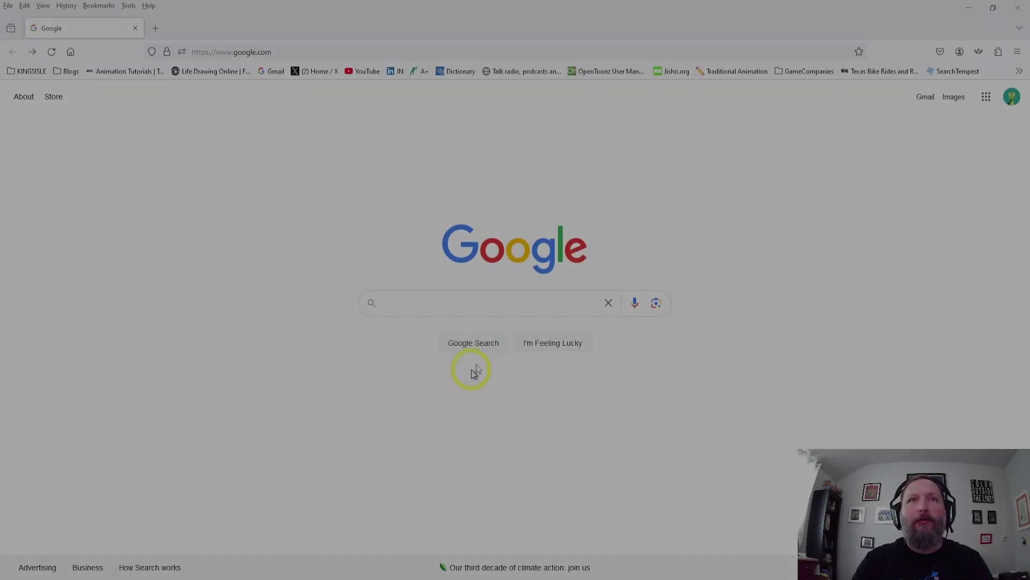
- Search Google for 'ffmpeg download', correcting the misspelled query before running it
left_click(448, 299)
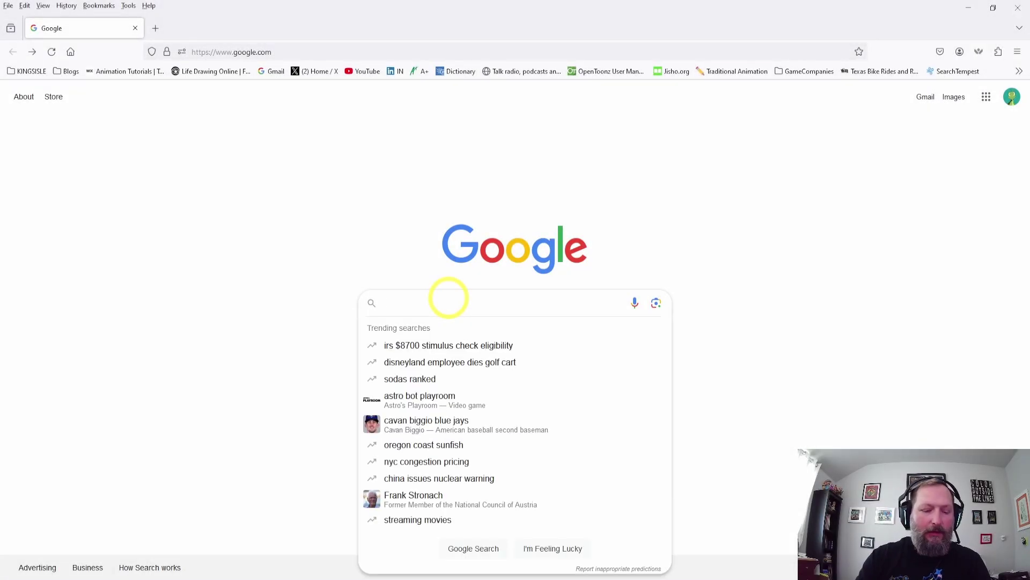
type("ffm")
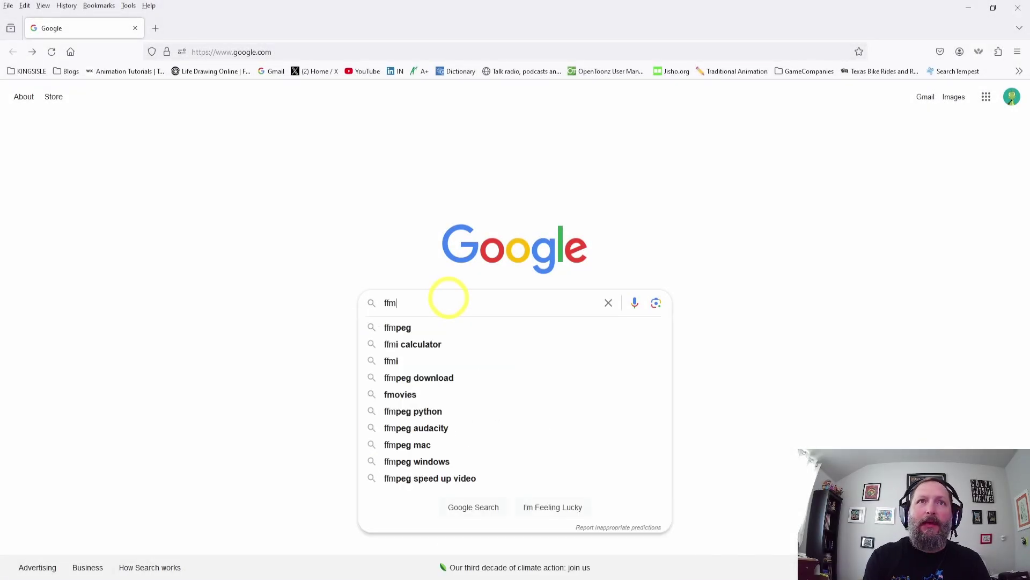
type("eg downlao")
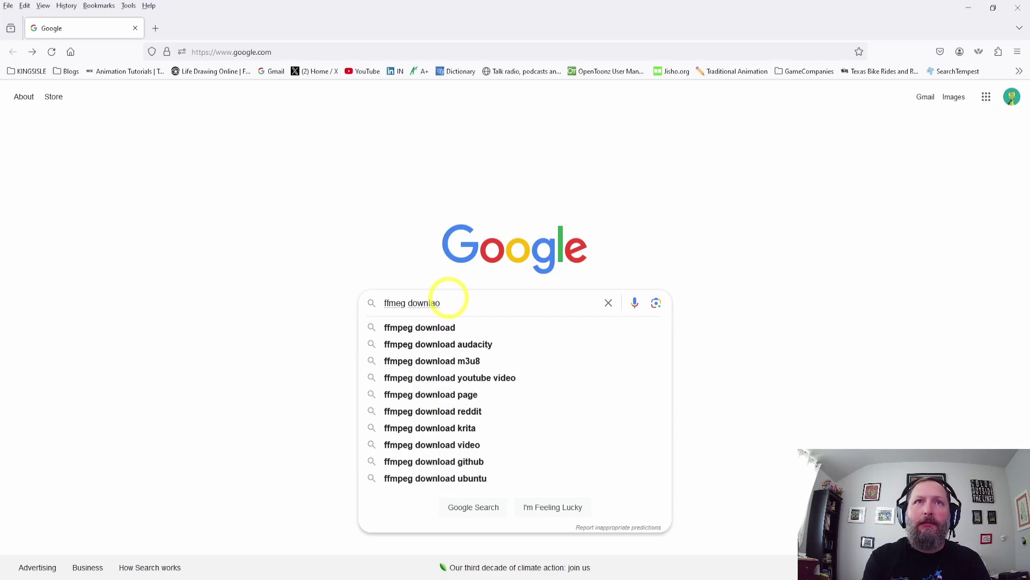
key("BackSpace")
key("BackSpace")
type("oad")
key("Return")
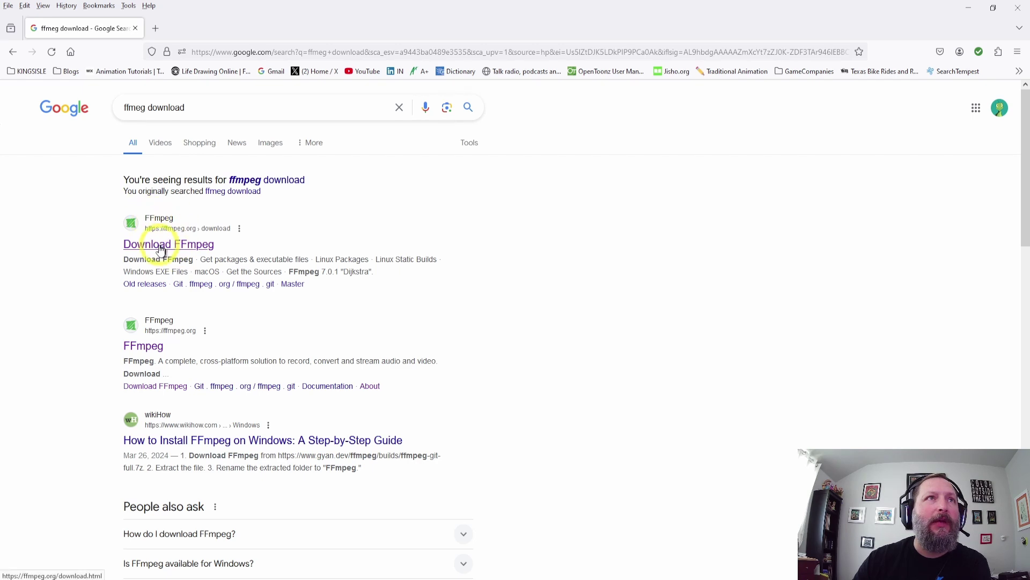
- Open the official Download FFmpeg page from the search results
left_click(161, 250)
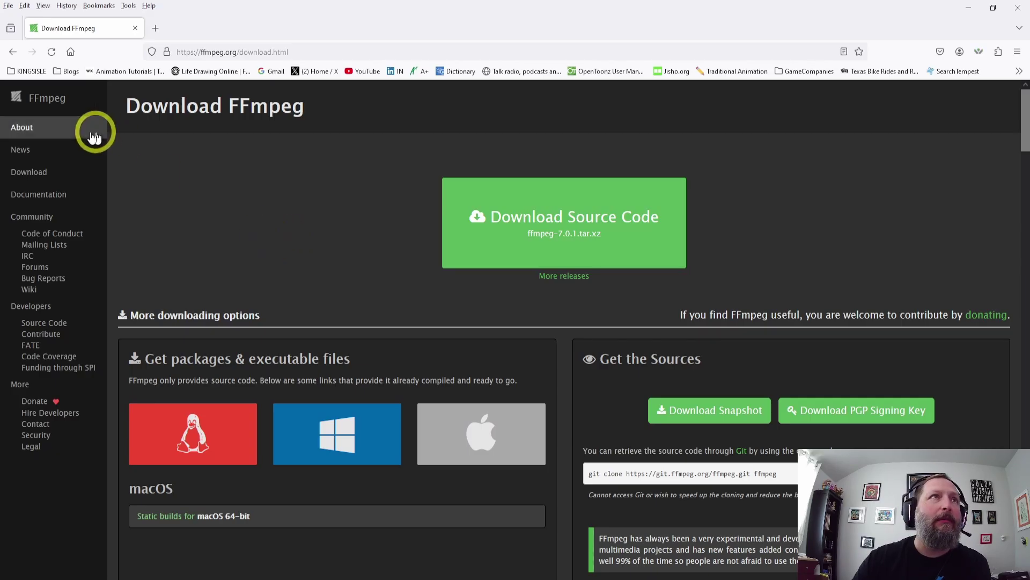
left_click(43, 100)
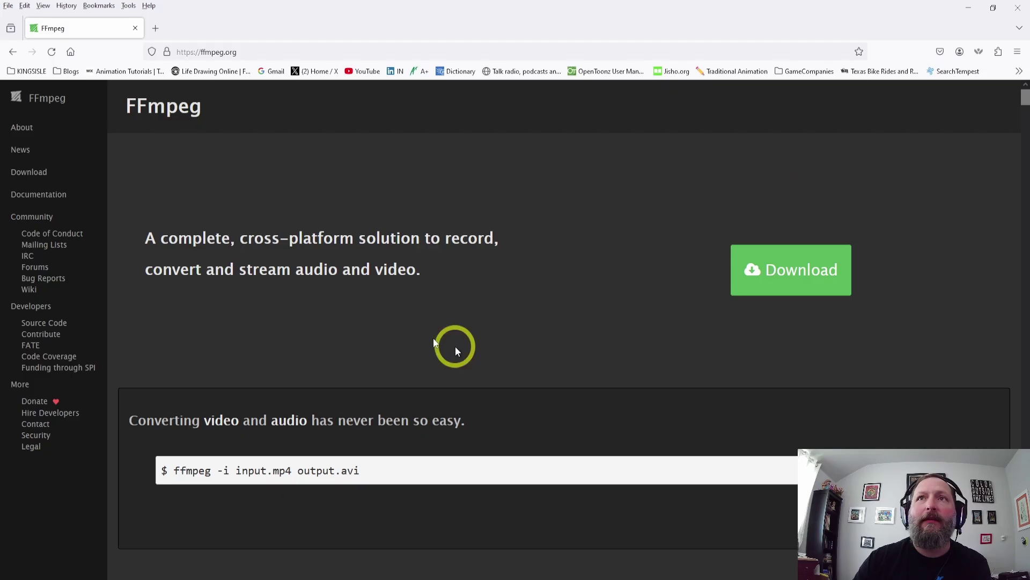
left_click(765, 280)
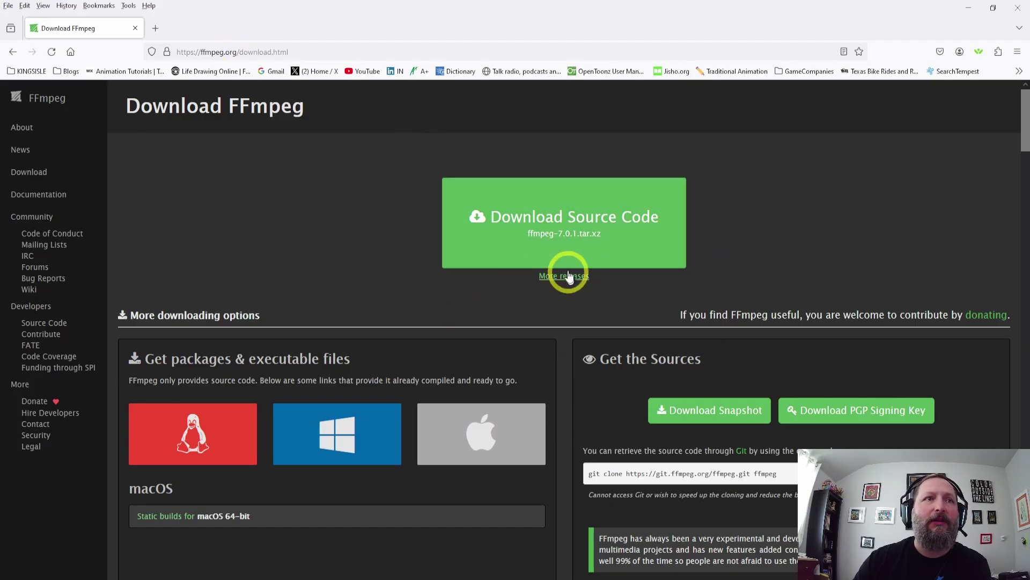
- Under Get packages, show the Windows executable builds instead of the Linux packages
scroll(568, 268, "down", 2)
scroll(375, 268, "up", 1)
left_click(207, 368)
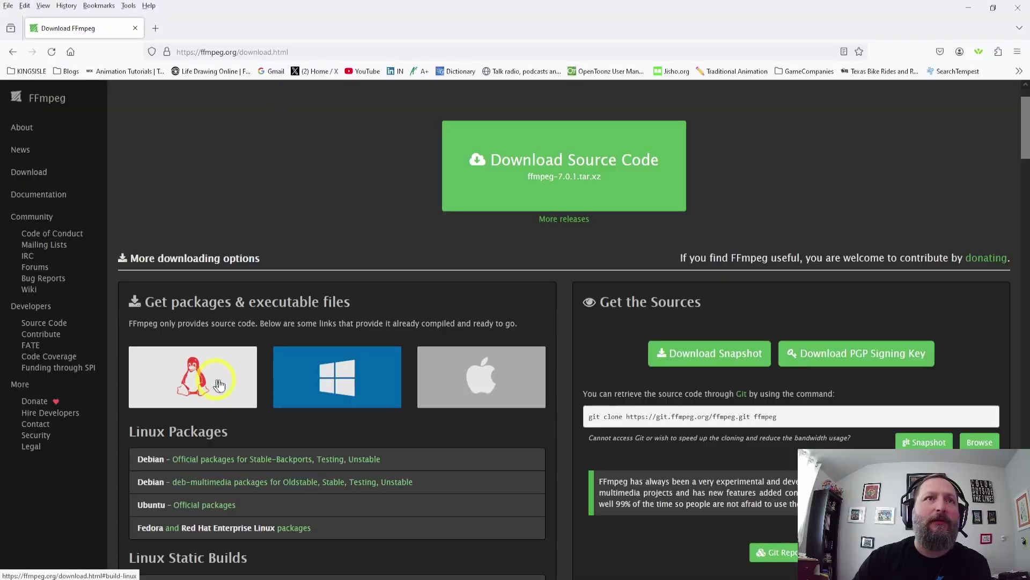
left_click(337, 382)
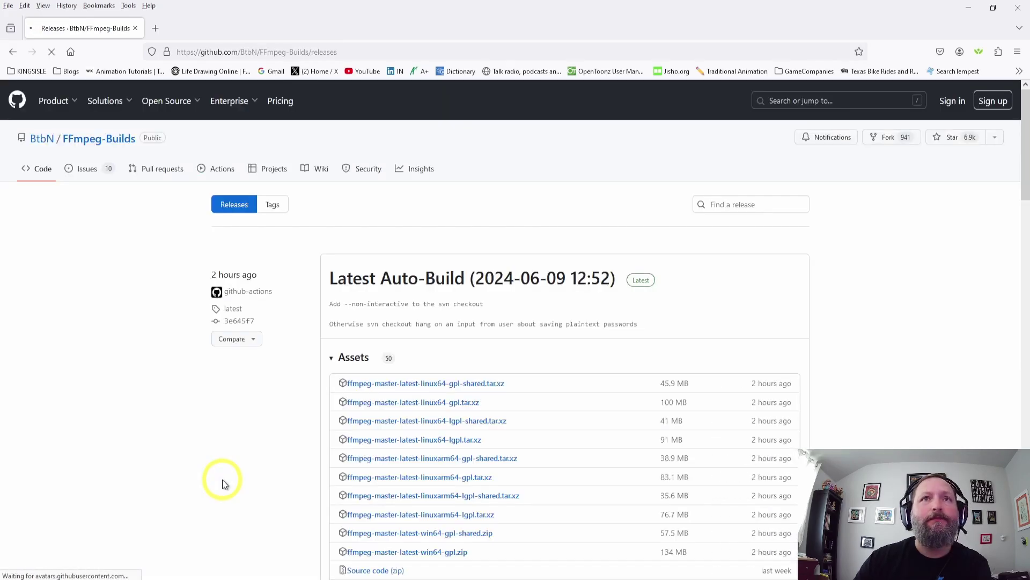
- Scroll to the release assets and download ffmpeg-master-latest-win64-gpl.zip
scroll(526, 300, "down", 2)
scroll(525, 318, "down", 1)
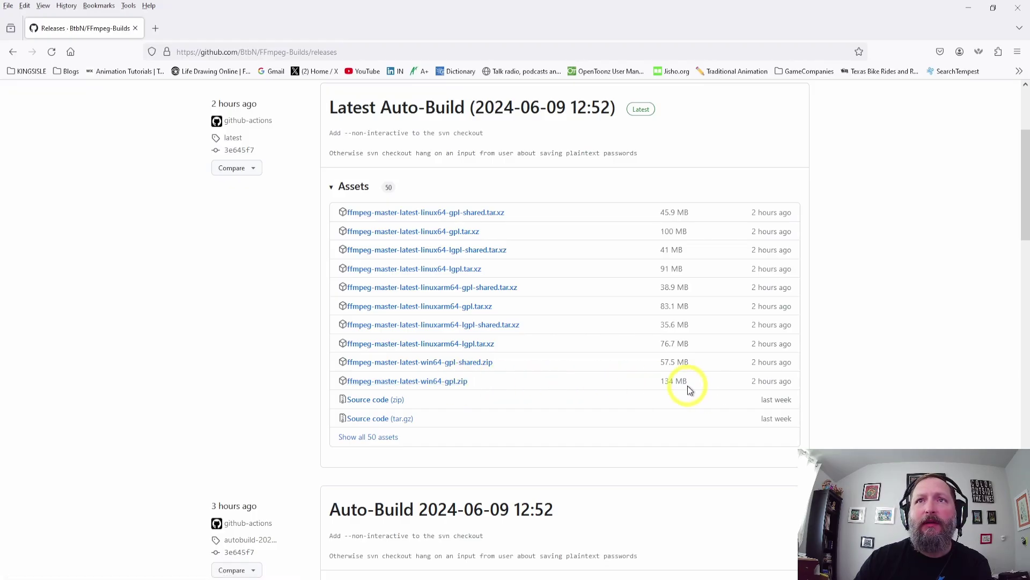
left_click(407, 385)
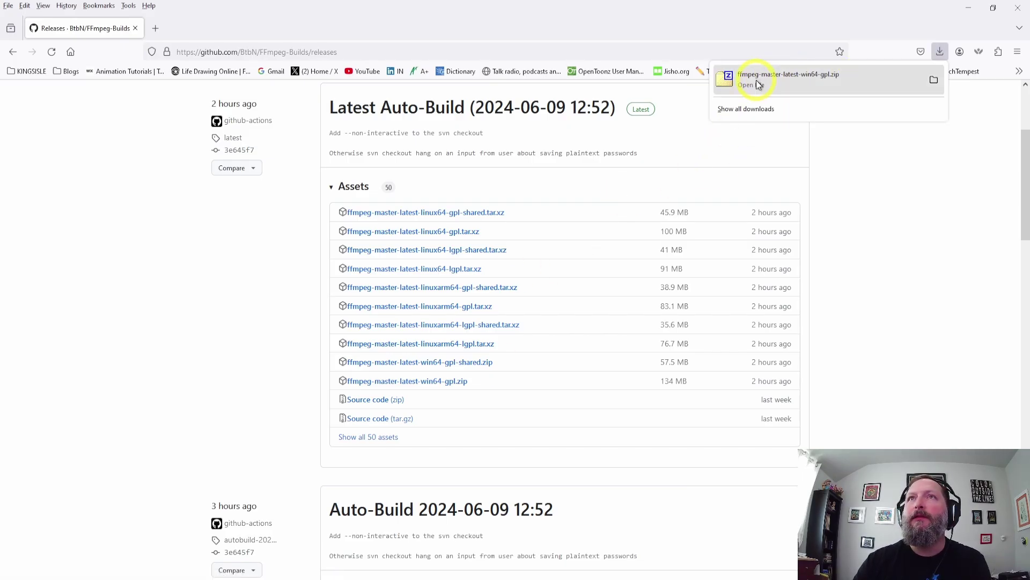
- Extract the FFmpeg zip with 7-Zip Extract Here, then open the extracted folder's bin folder
left_click(934, 79)
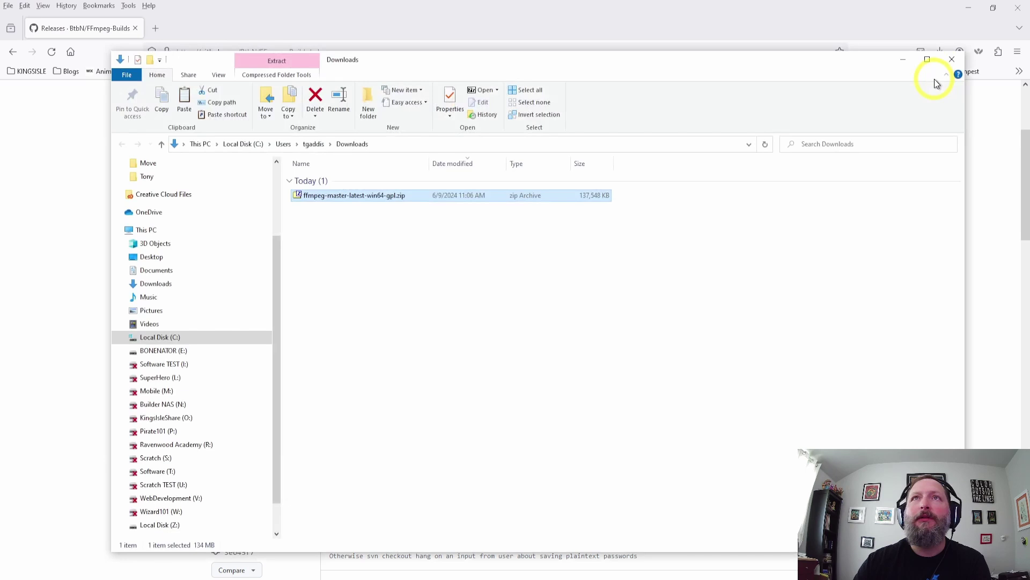
right_click(332, 195)
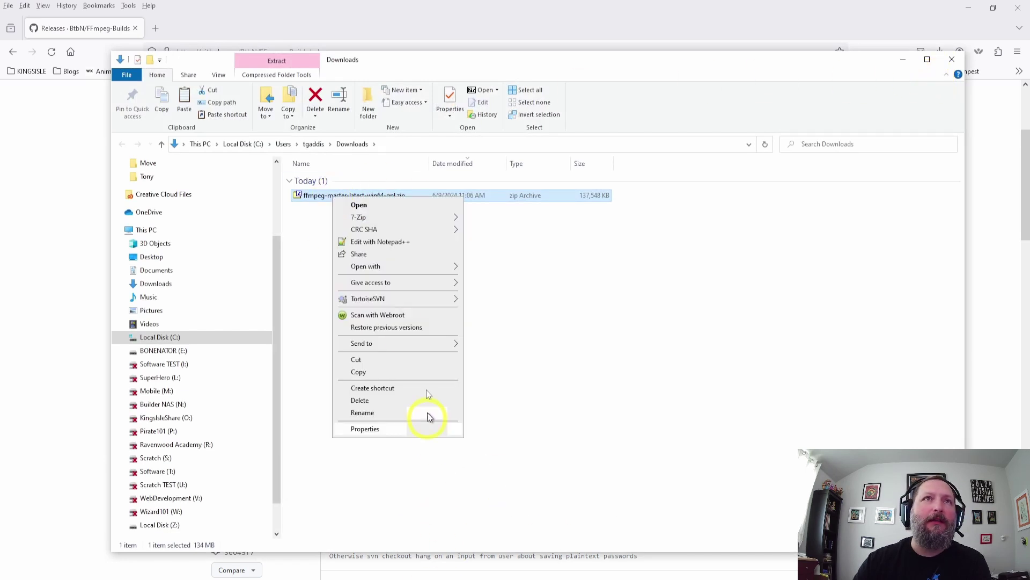
mouse_move(397, 216)
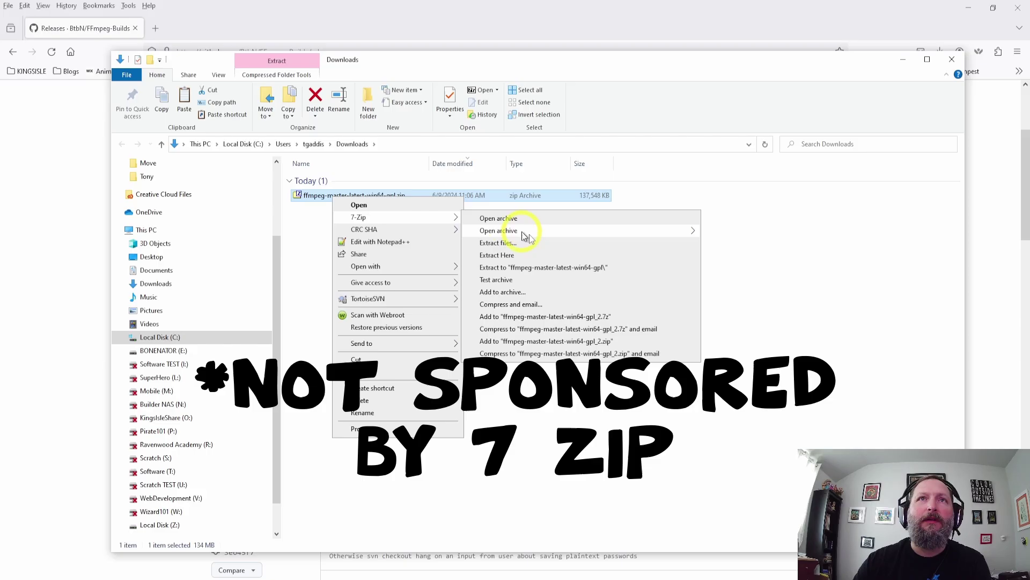
left_click(535, 260)
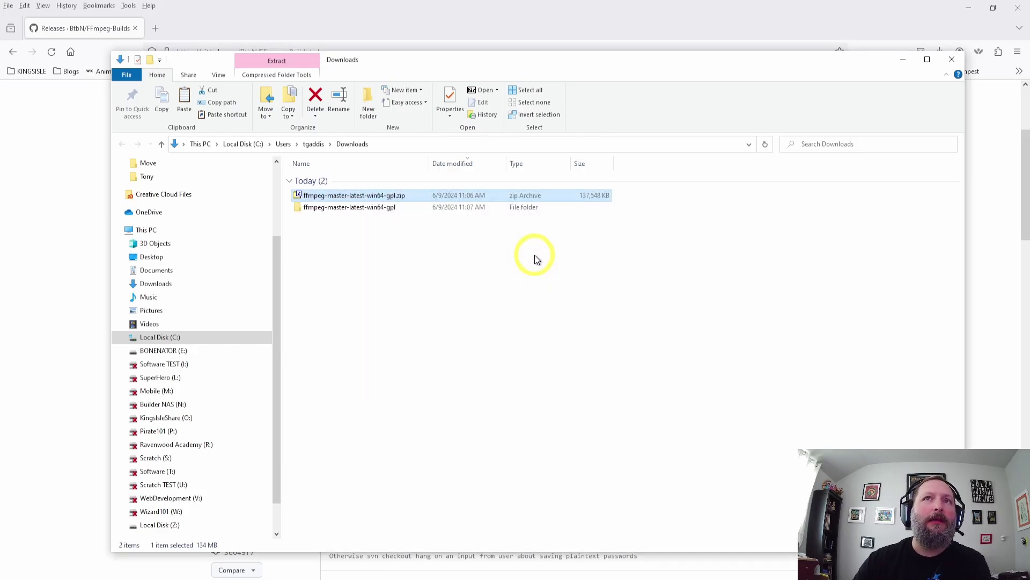
double_click(350, 208)
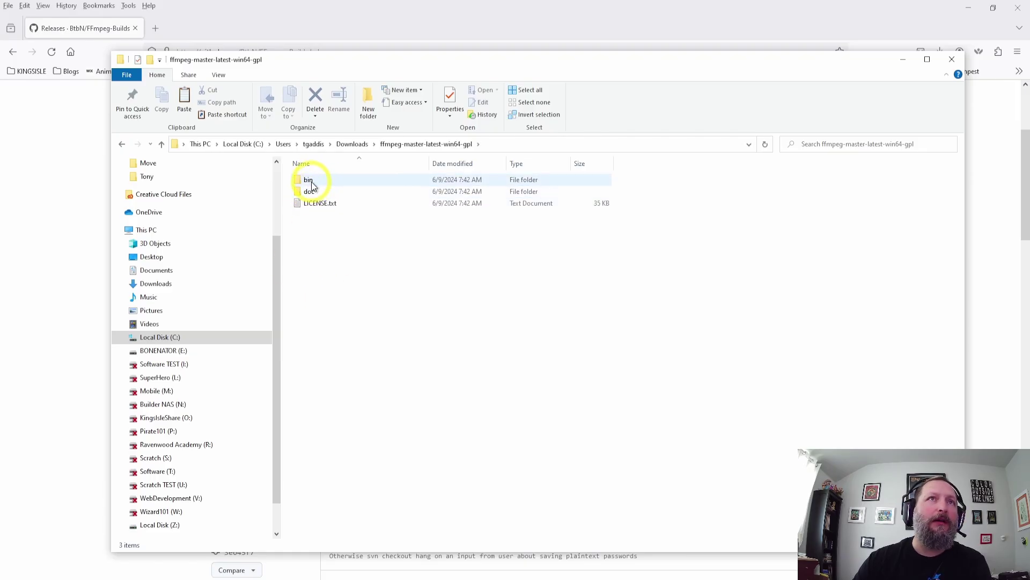
double_click(311, 182)
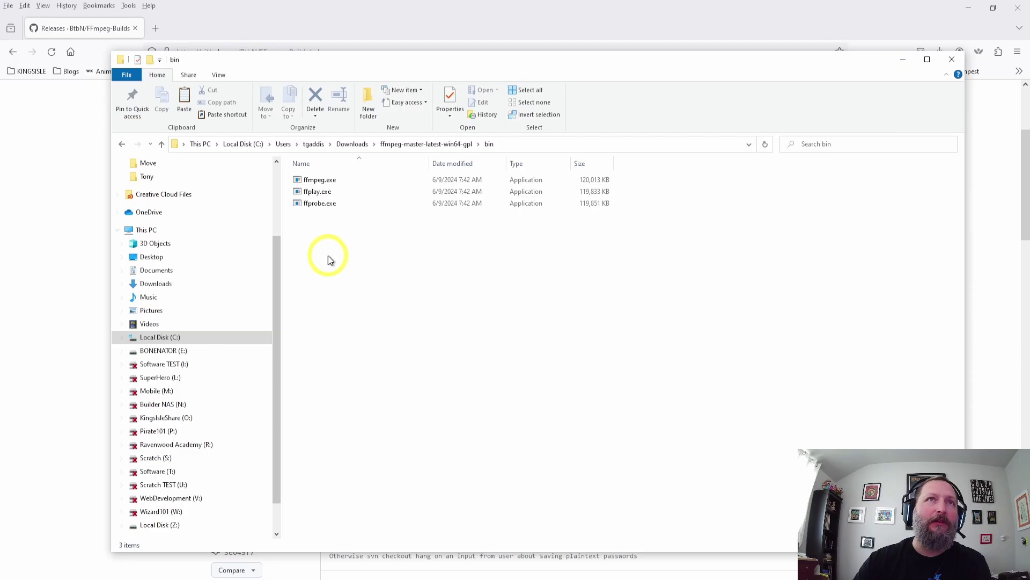
- Copy ffmpeg.exe, ffplay.exe and ffprobe.exe from the bin folder
left_click_drag(338, 260, 313, 194)
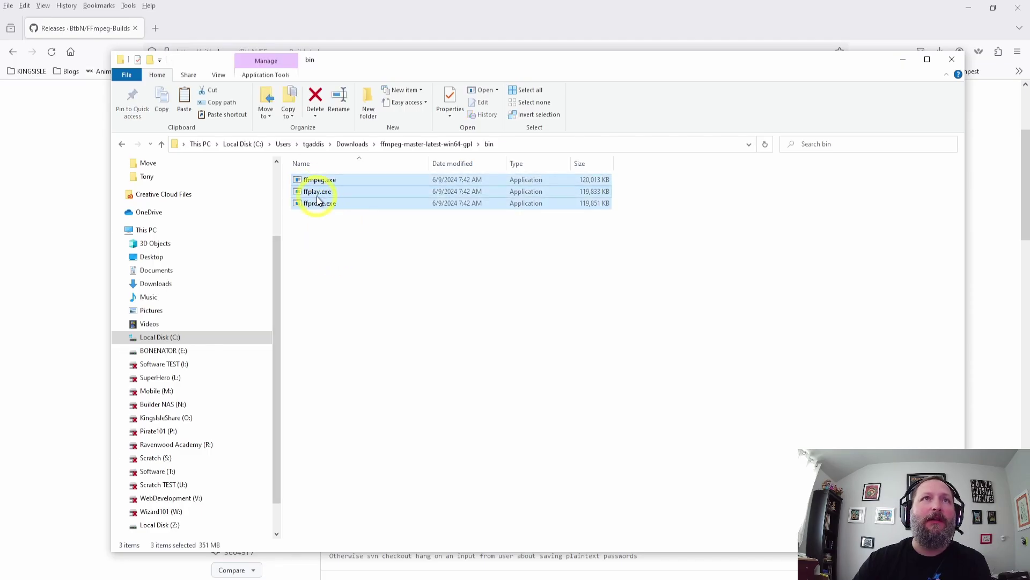
right_click(319, 200)
left_click(356, 362)
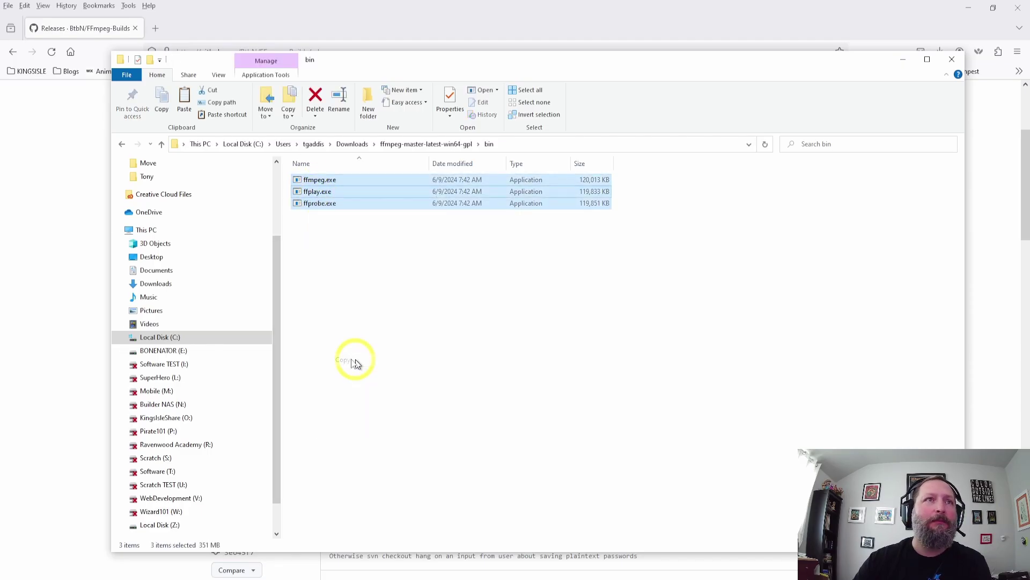
- Create a new folder named FFMPEG at the root of the C: drive
left_click(161, 339)
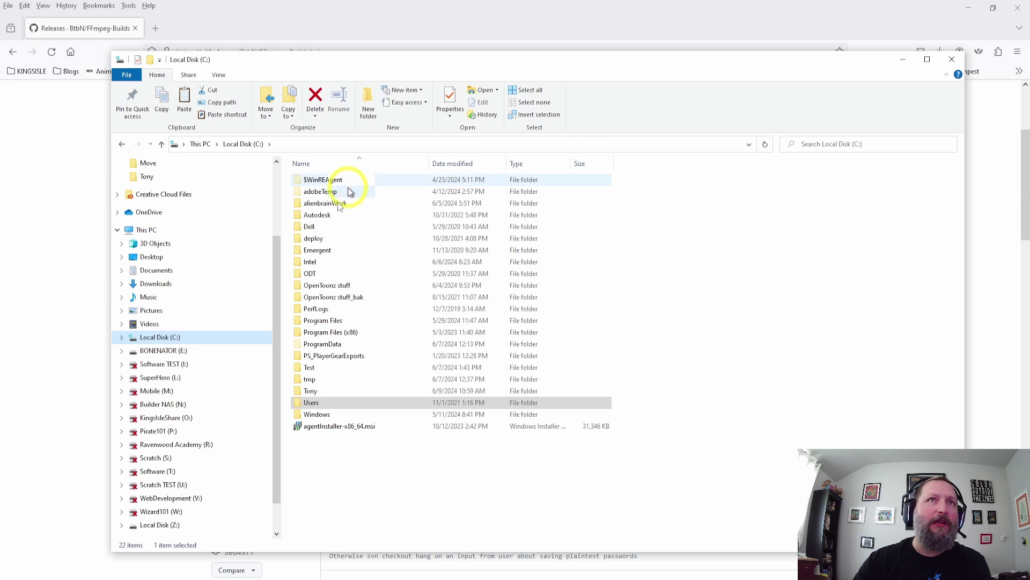
left_click(410, 469)
right_click(408, 472)
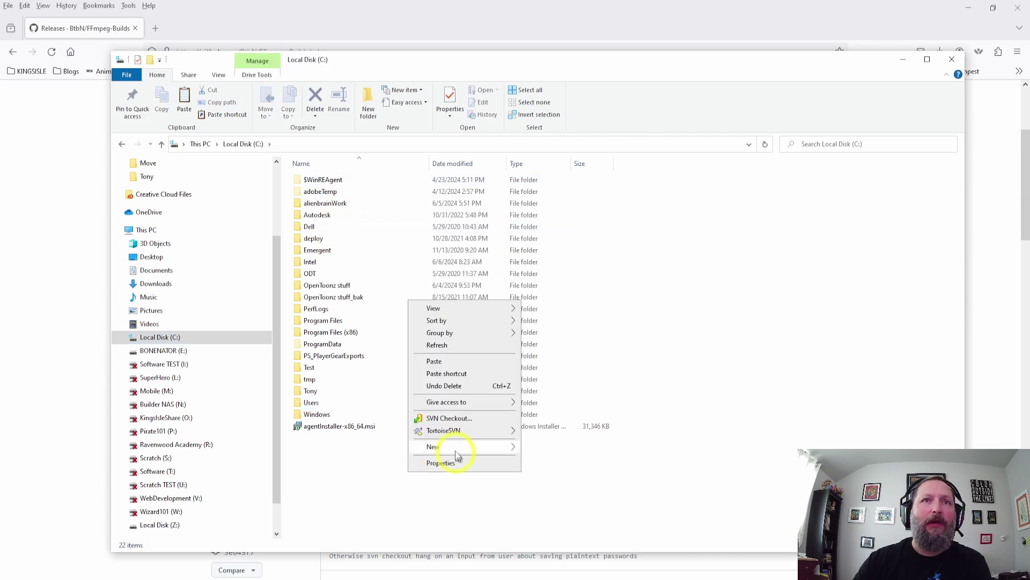
mouse_move(457, 450)
left_click(548, 449)
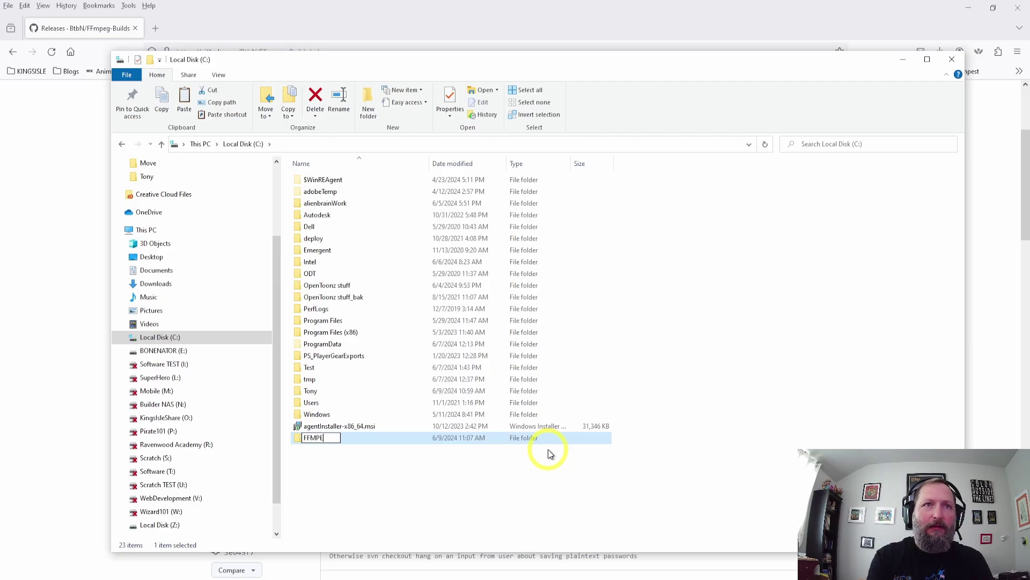
type("FFMPEG")
key("Return")
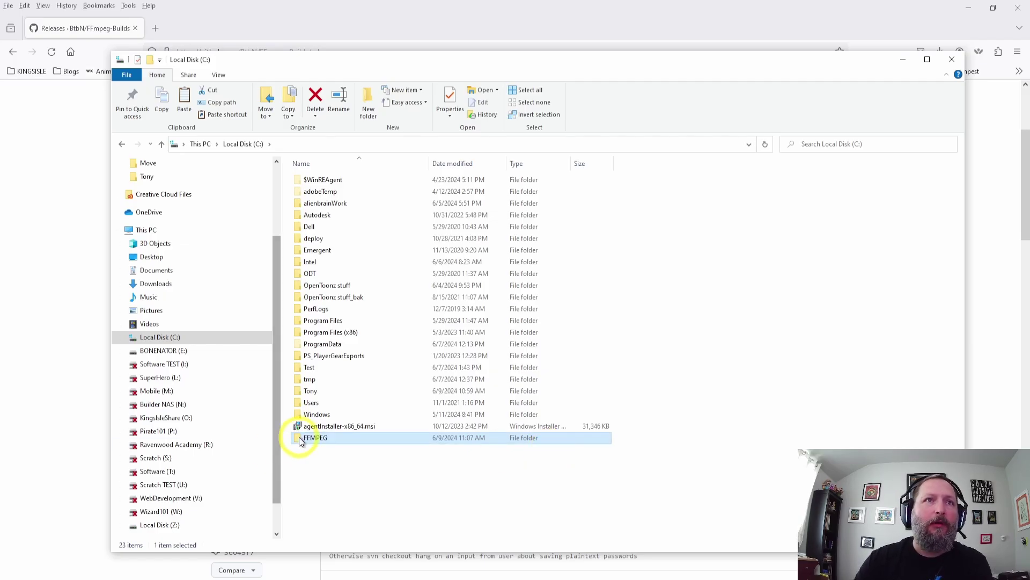
- Paste the three FFmpeg executables into the new FFMPEG folder
double_click(312, 439)
right_click(385, 281)
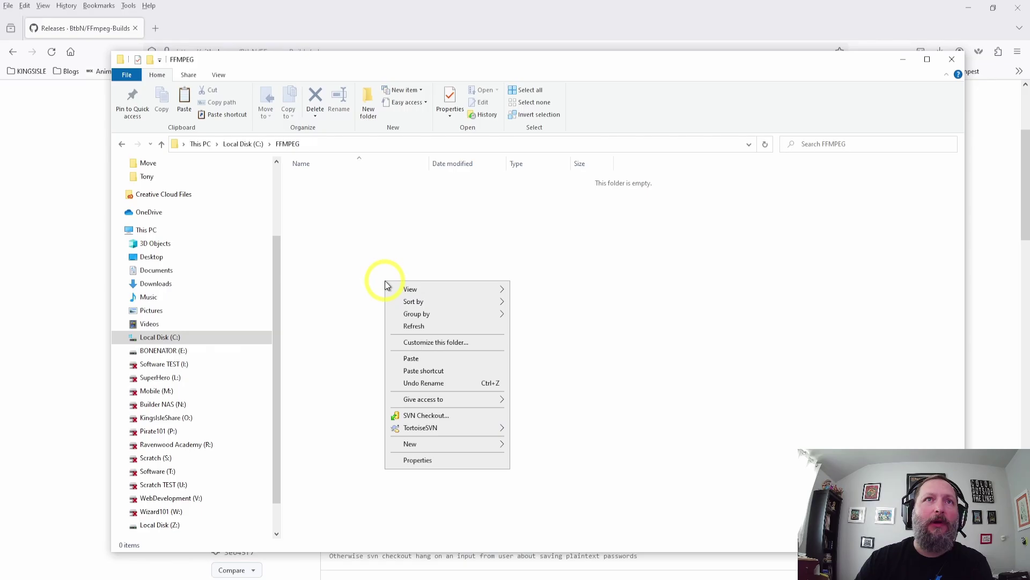
left_click(432, 358)
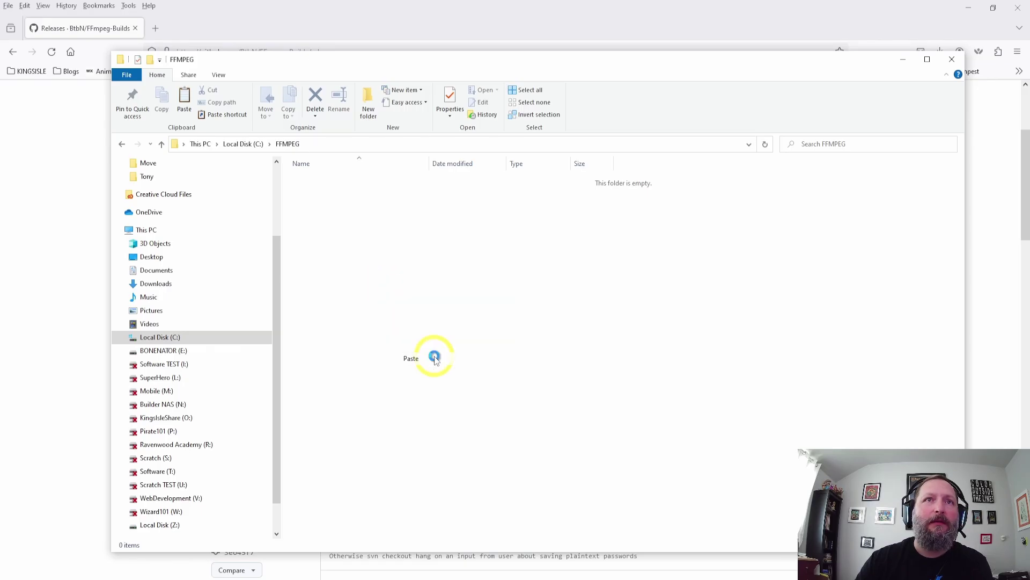
left_click(346, 246)
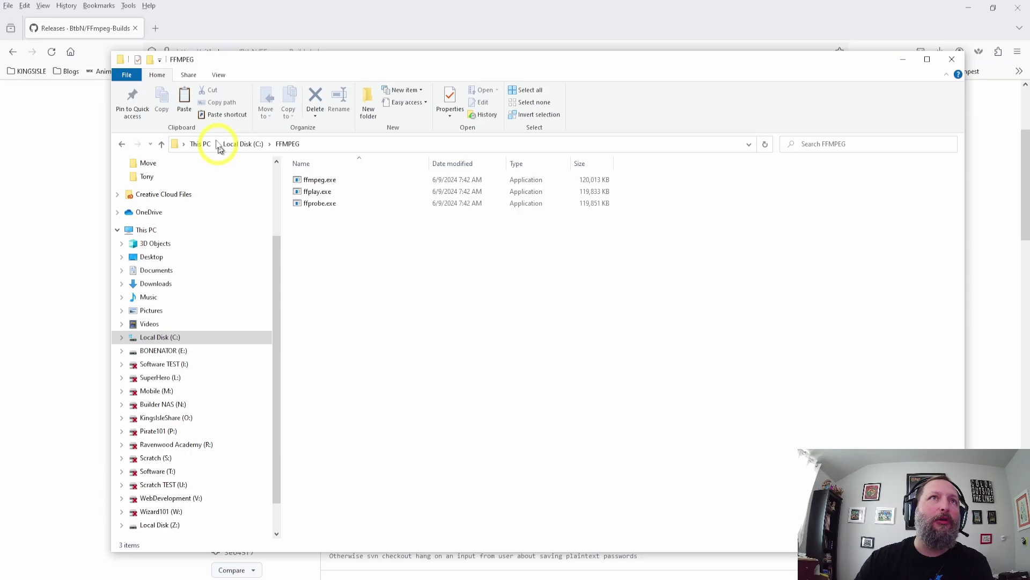
- Select the C:\FFMPEG path in the address bar and minimize the browser
left_click(317, 143)
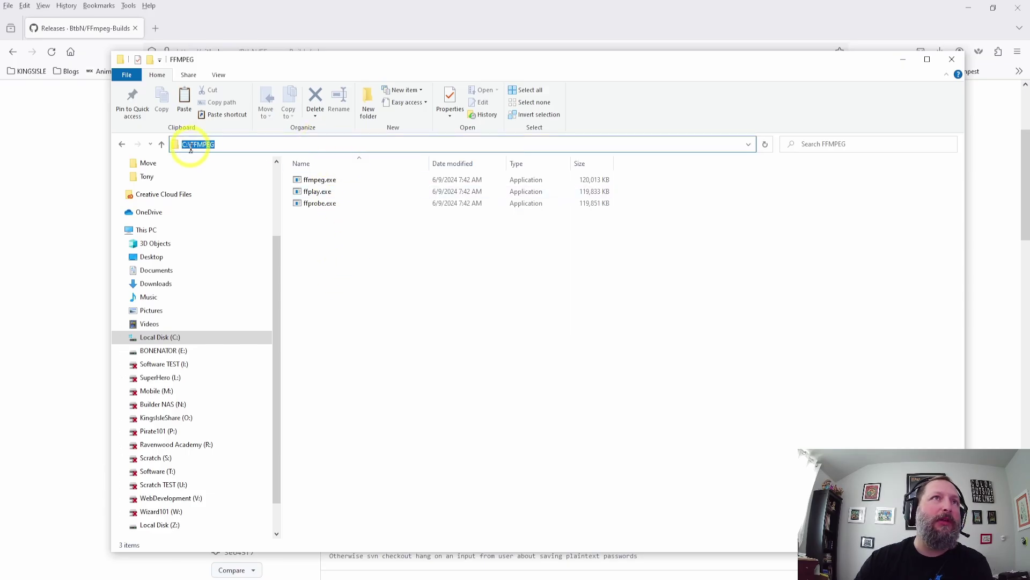
double_click(244, 144)
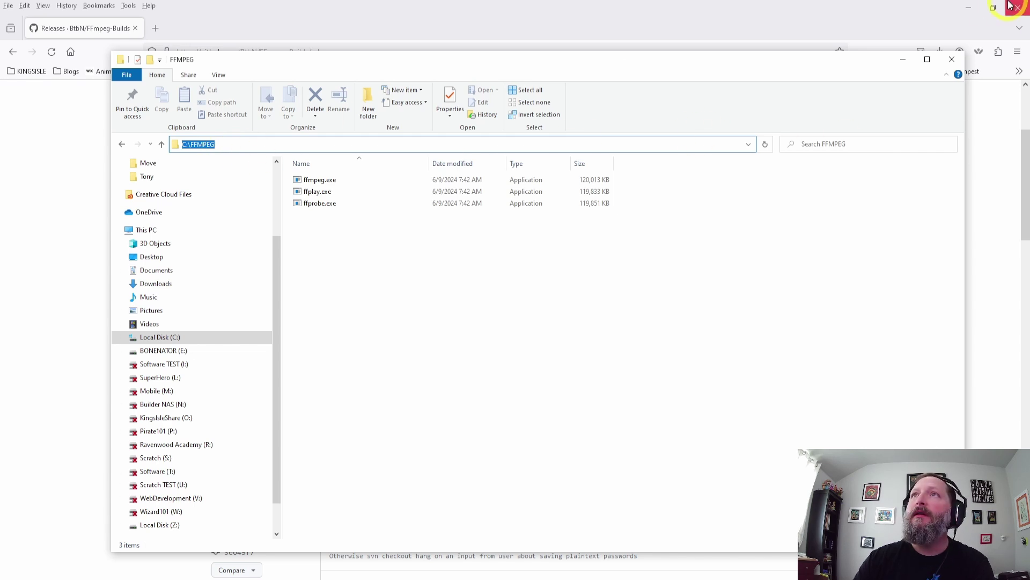
left_click(968, 10)
- Launch OpenToonz and open the Import/Export page of File > Preferences
left_click(903, 59)
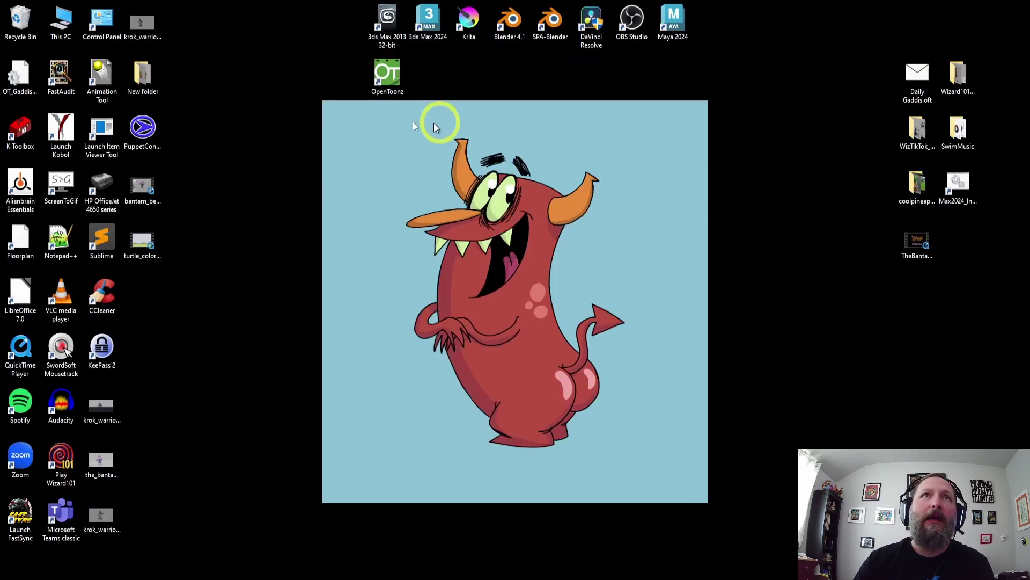
double_click(394, 91)
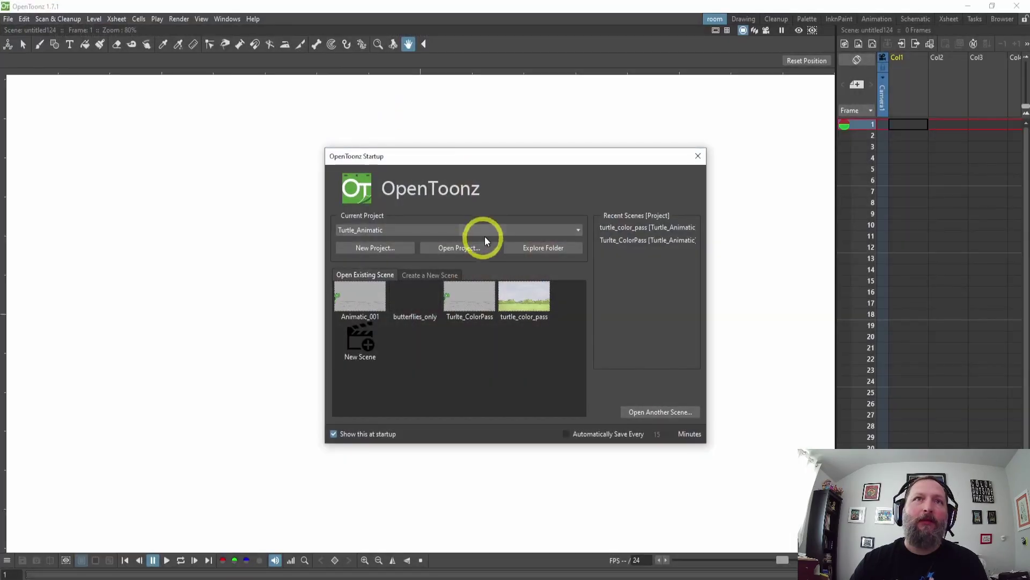
left_click(698, 158)
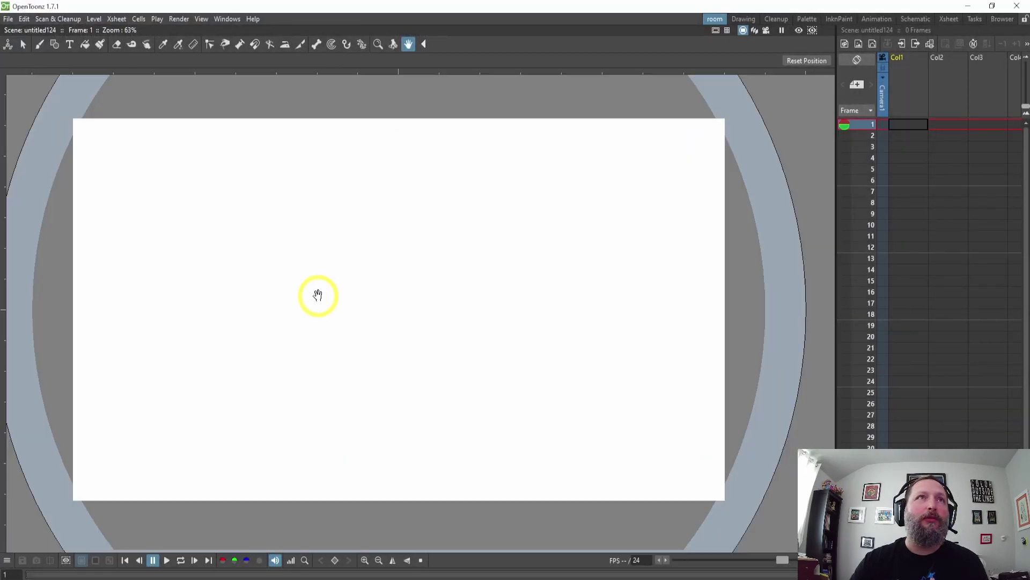
left_click(8, 19)
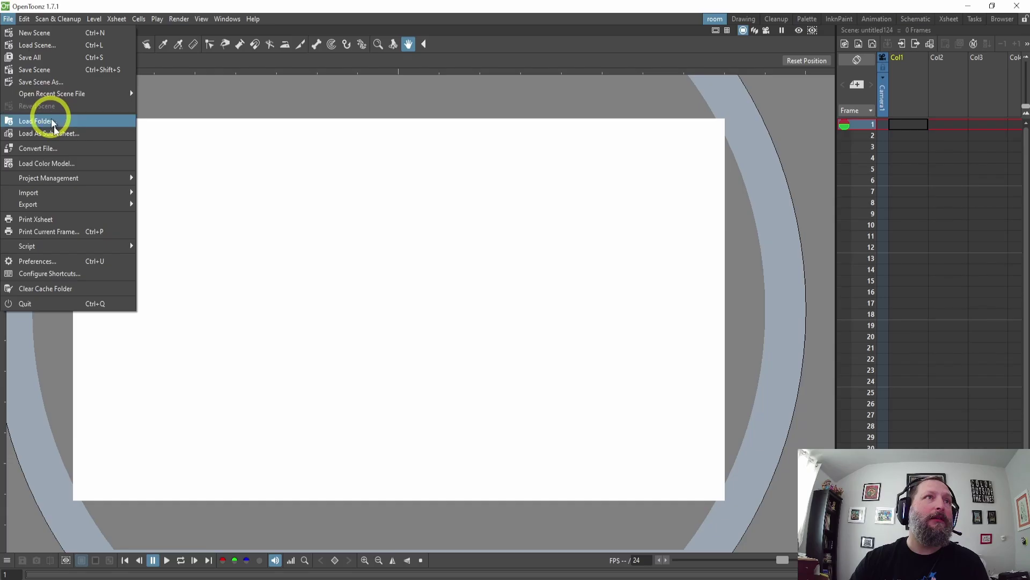
left_click(55, 269)
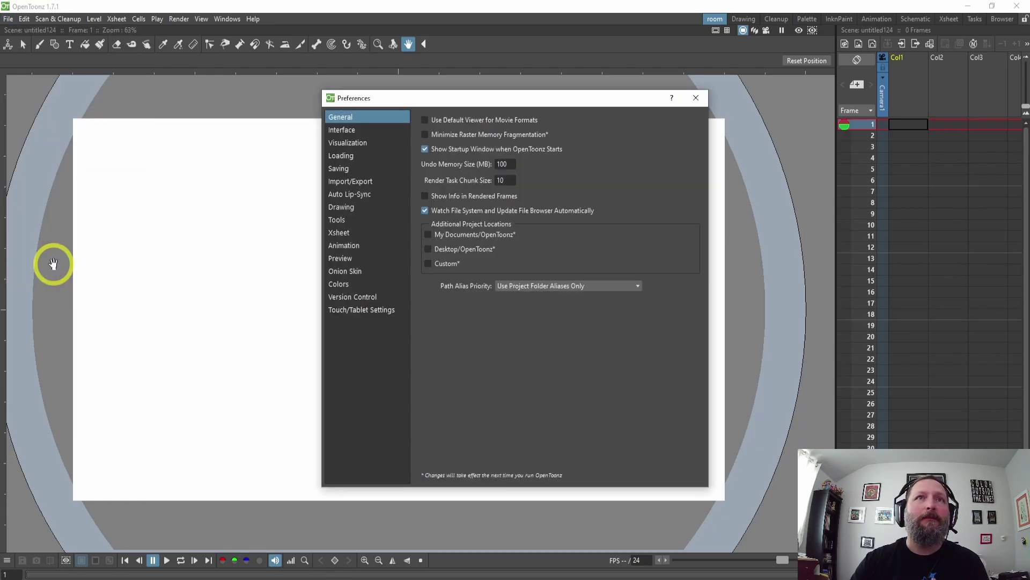
left_click(355, 182)
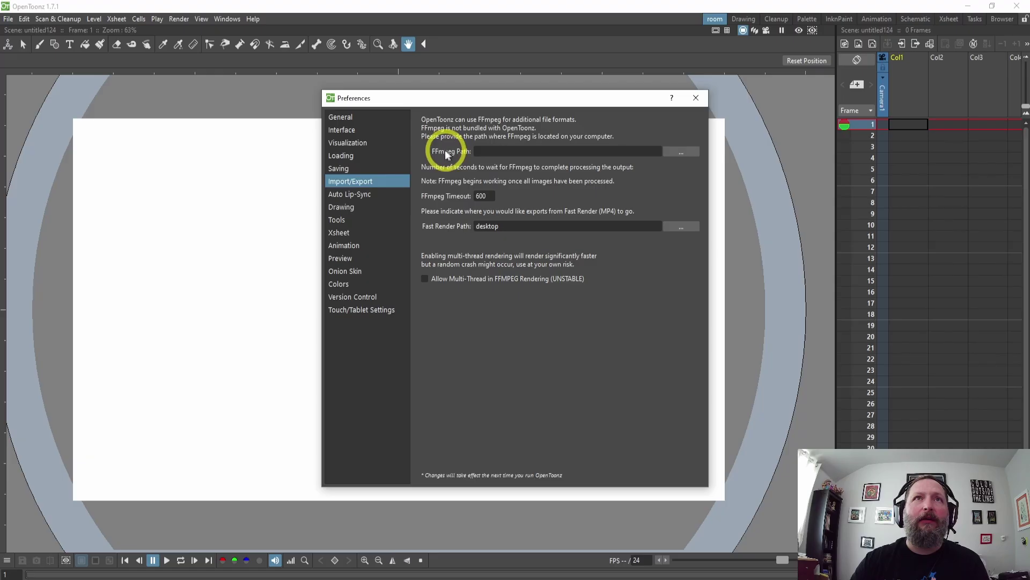
- Set FFmpeg Path to C:\FFMPEG and change FFmpeg Timeout from 600 to 5000
left_click(482, 151)
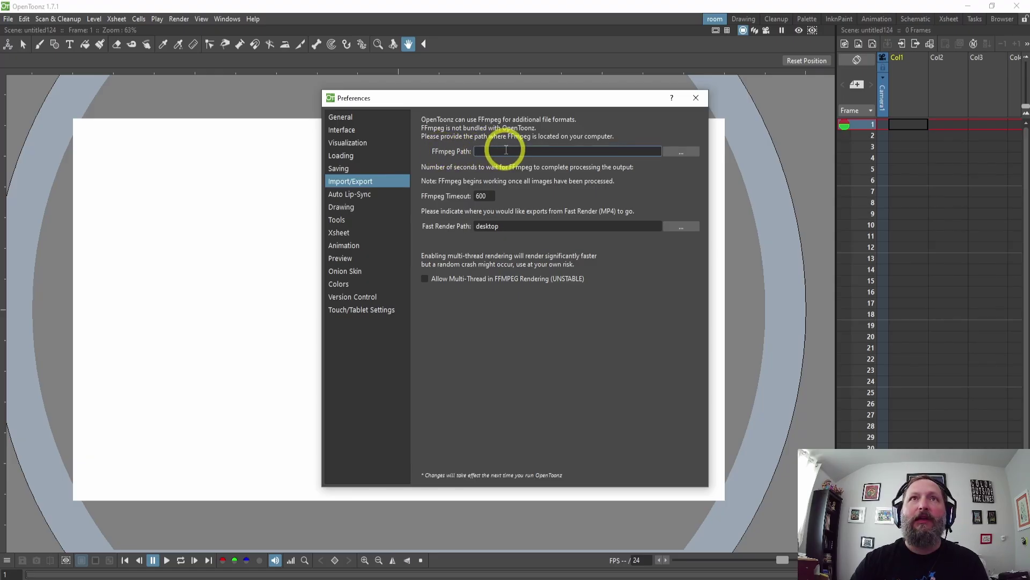
key("ctrl+v")
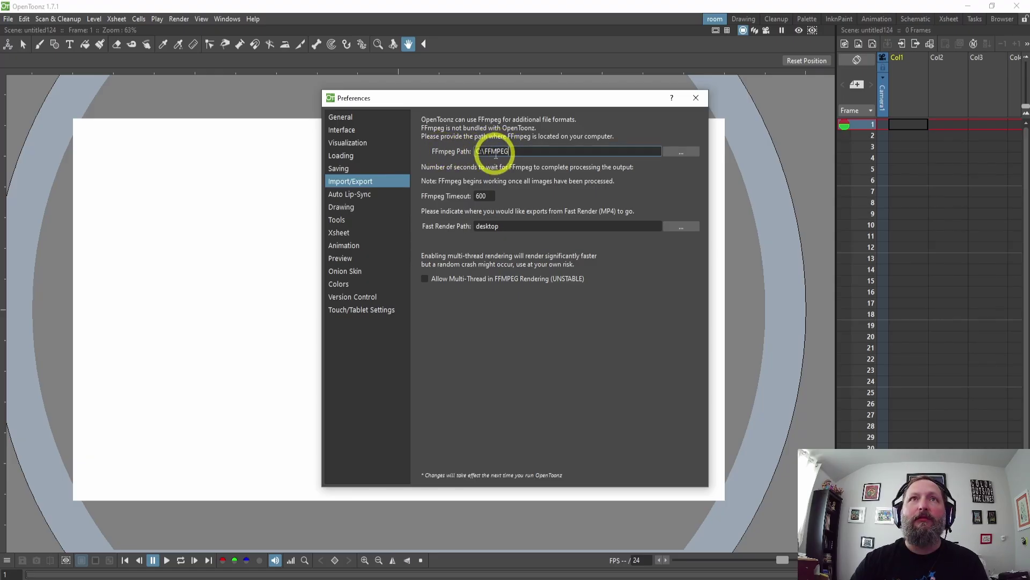
left_click(681, 153)
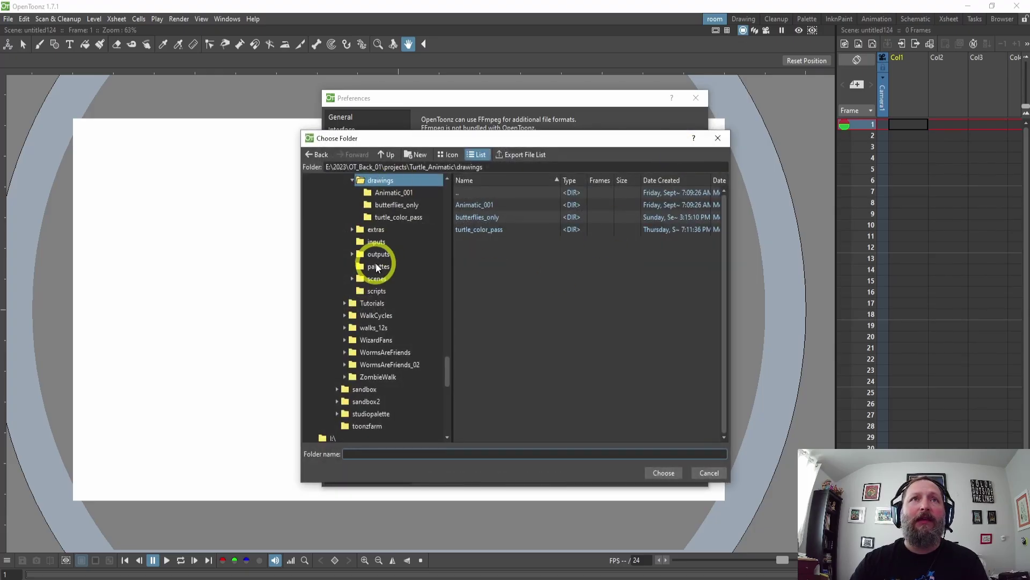
scroll(380, 279, "up", 5)
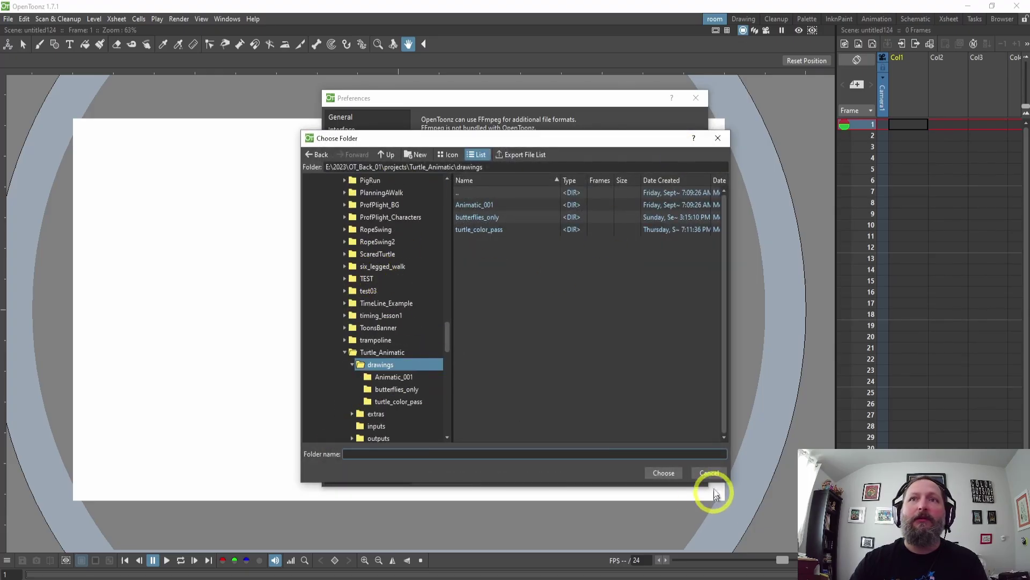
left_click(710, 473)
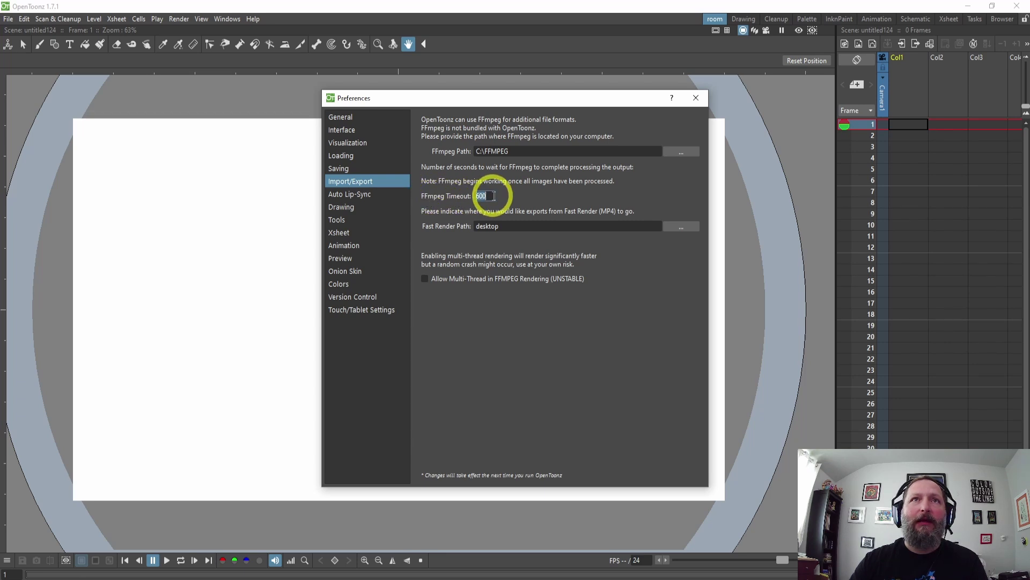
left_click(479, 195)
double_click(475, 196)
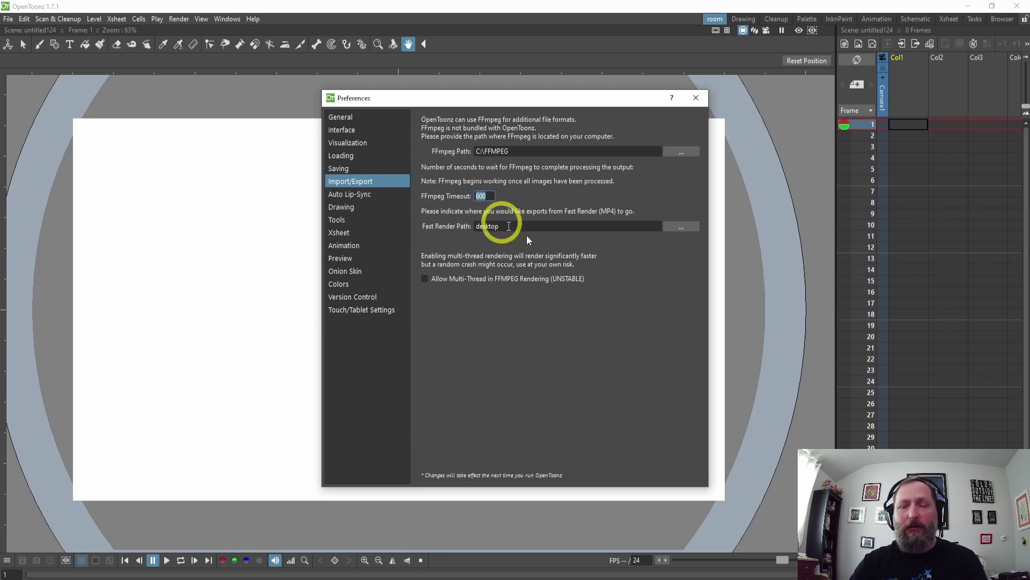
type("5000")
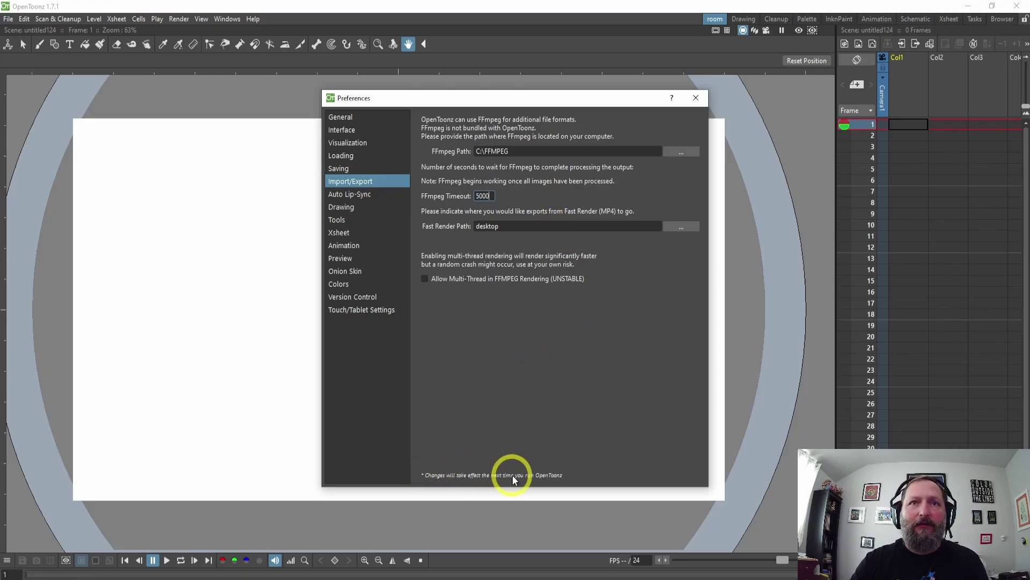
- Close Preferences, restart OpenToonz, and open the turtle_color_pass scene from the Startup dialog
left_click(698, 98)
left_click(1017, 6)
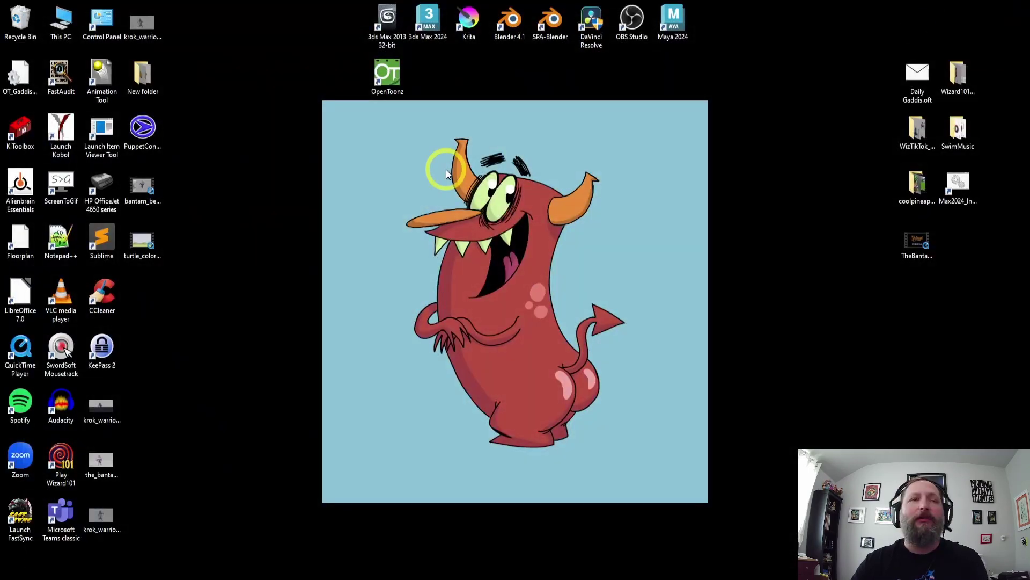
double_click(384, 75)
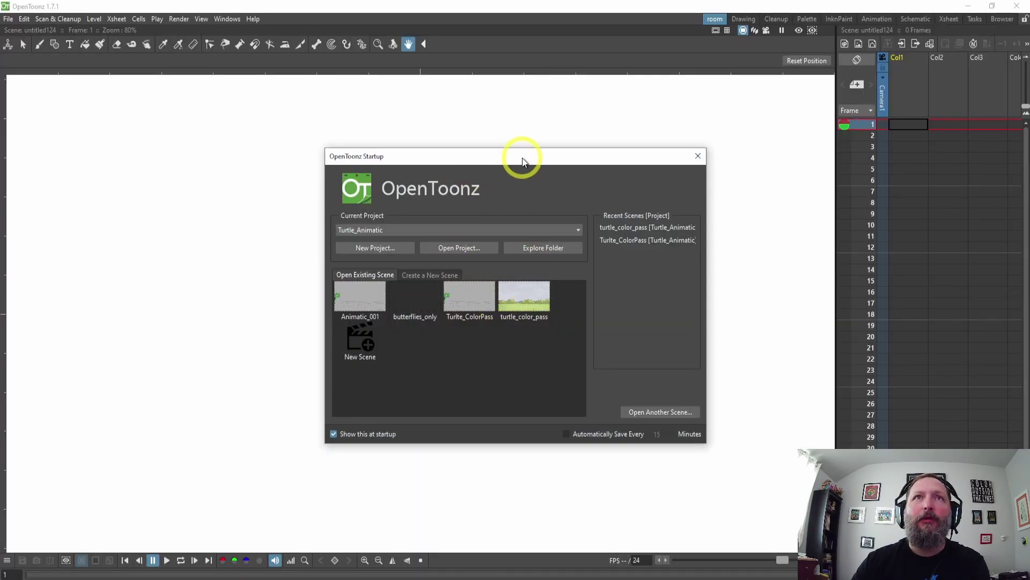
left_click_drag(522, 161, 448, 158)
left_click(450, 296)
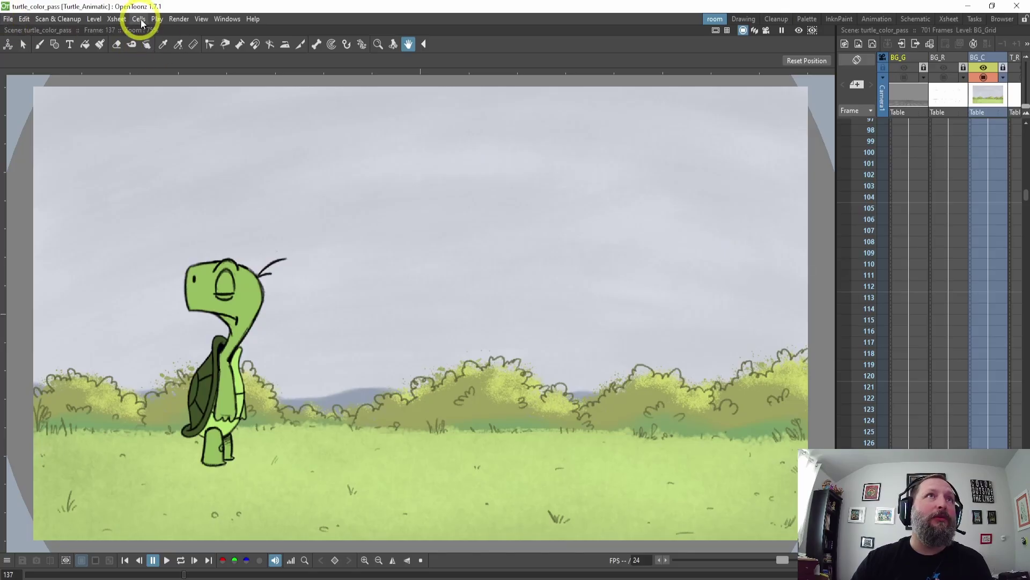
- In Render > Output Settings, switch the output file format from tiff to mp4
left_click(179, 19)
left_click(211, 73)
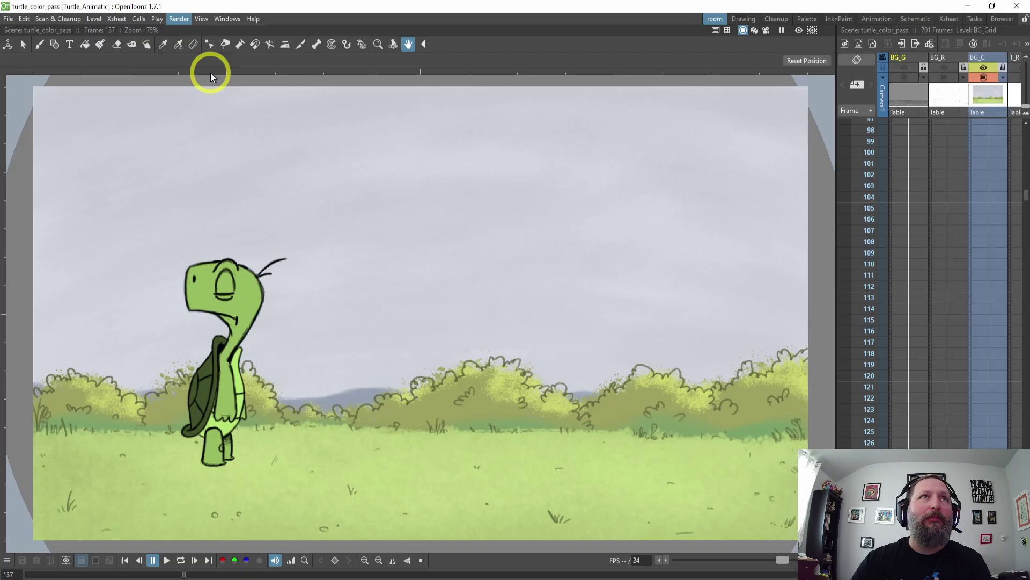
left_click(342, 199)
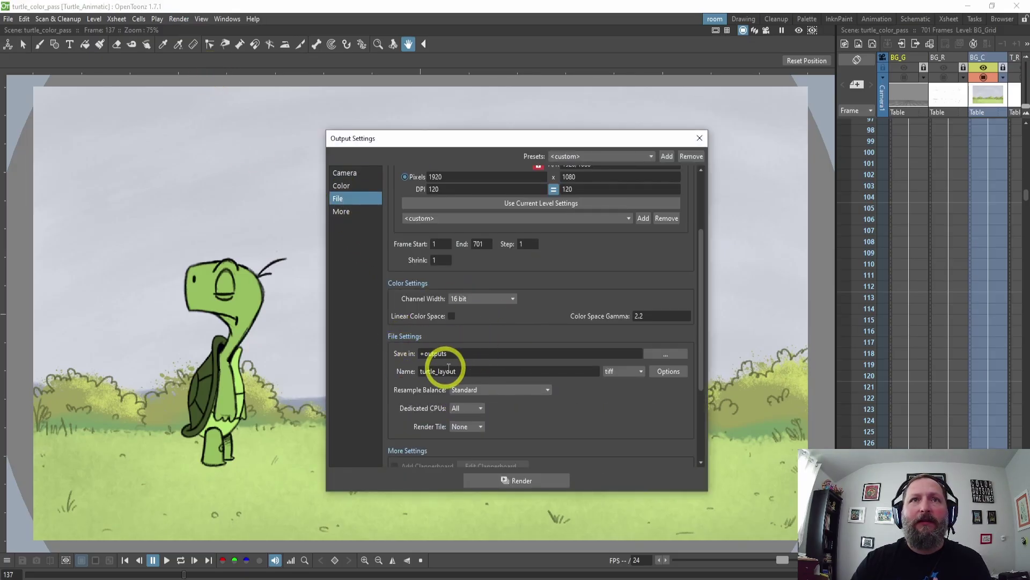
left_click(630, 371)
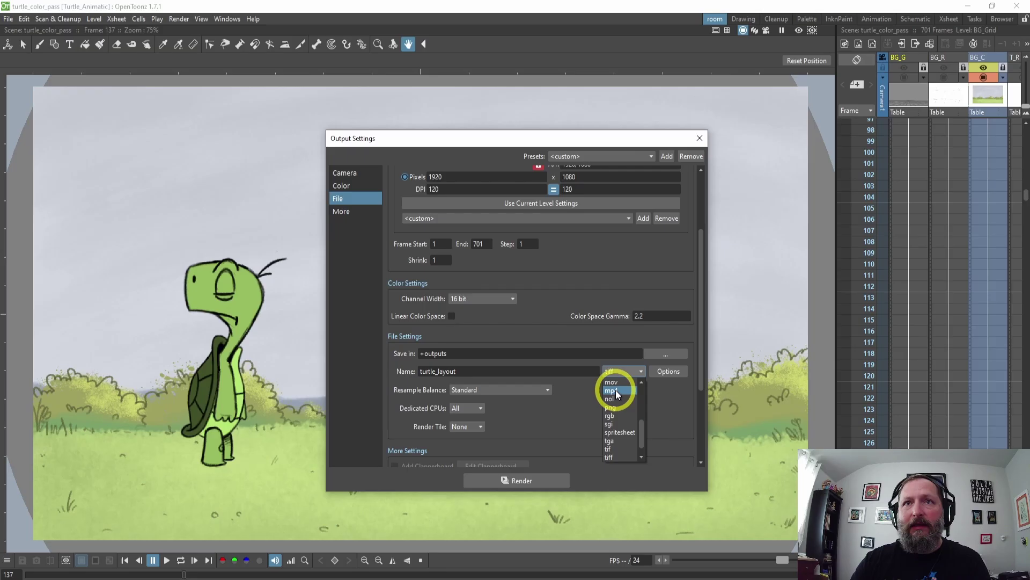
left_click_drag(641, 433, 642, 401)
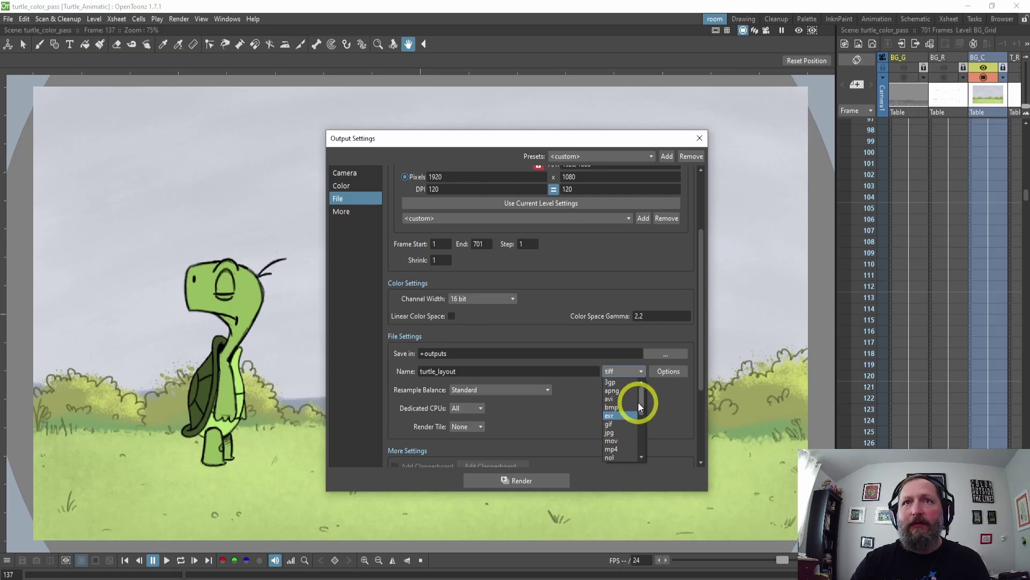
scroll(643, 406, "down", 1)
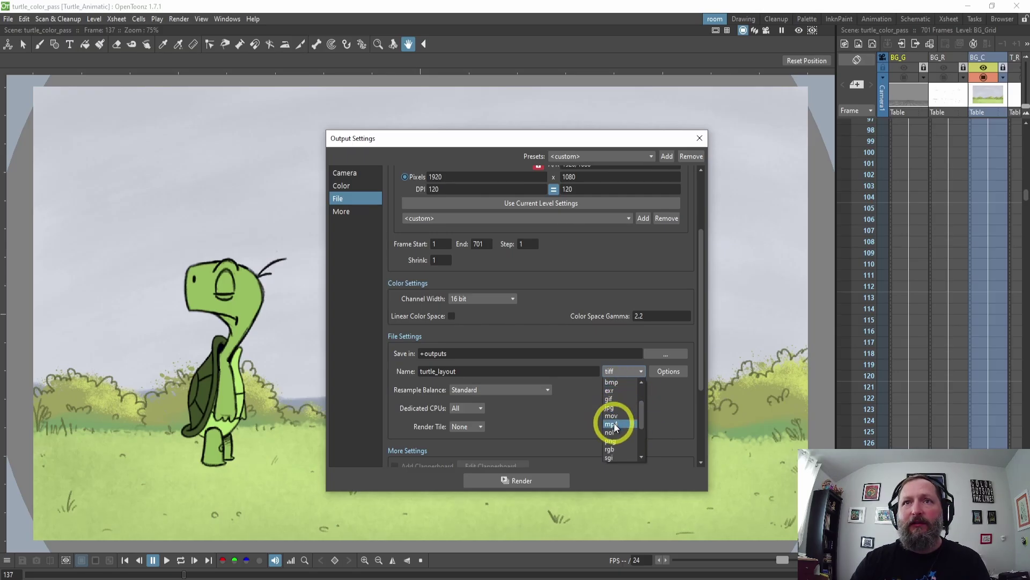
left_click(615, 425)
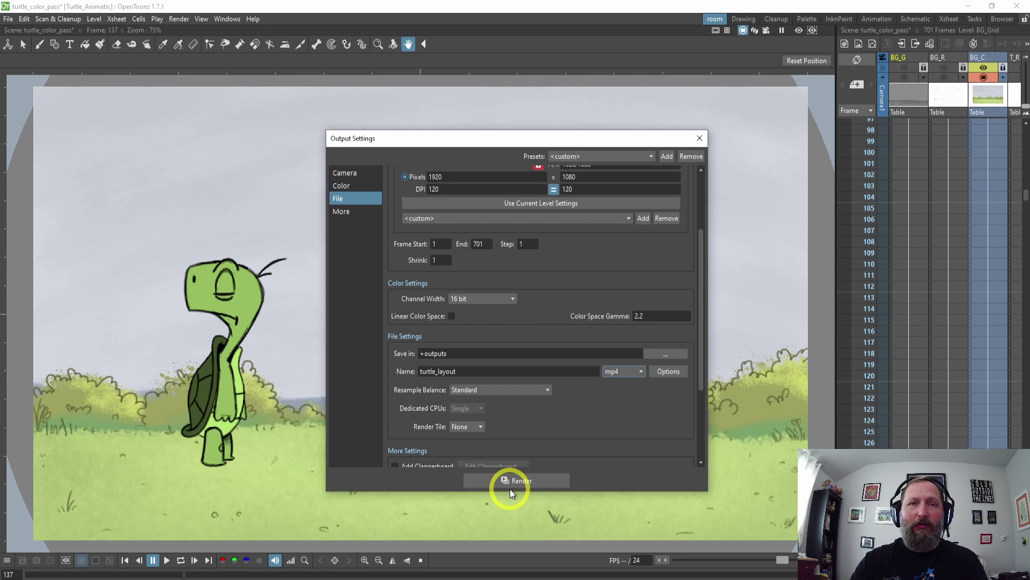
- Scroll through the Output Settings to review the mp4 render settings
scroll(568, 299, "up", 3)
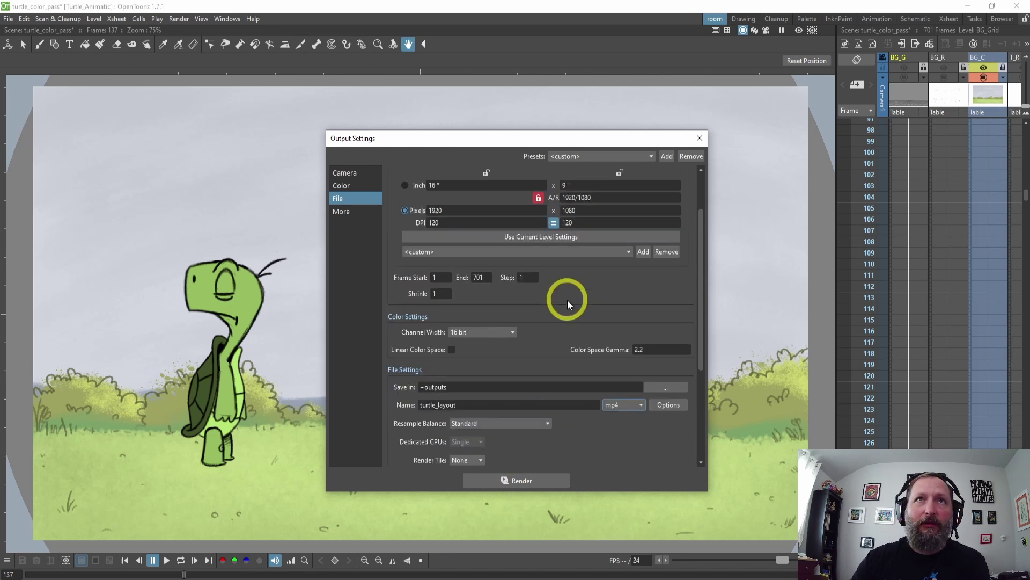
scroll(573, 303, "down", 5)
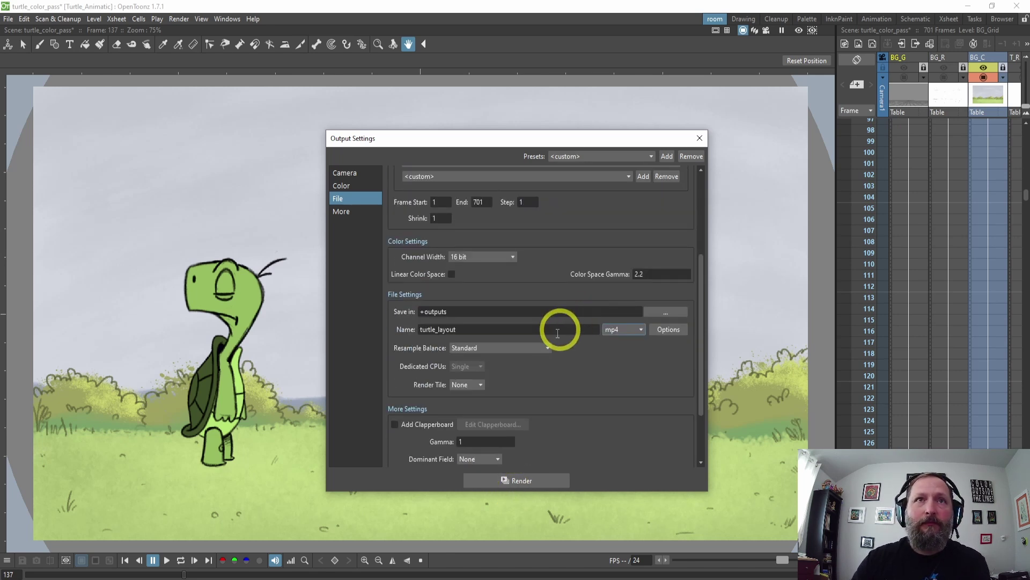